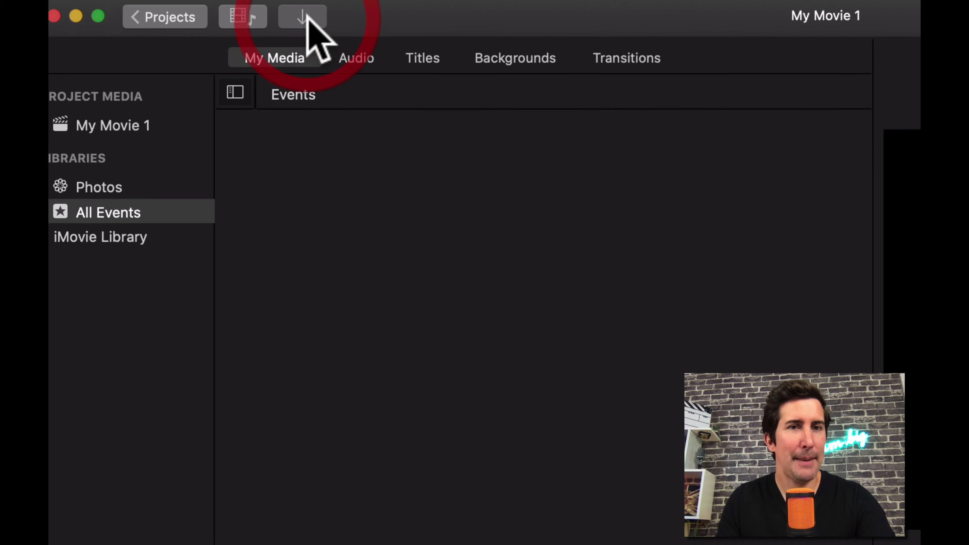
Open the media import window and look through the Macintosh HD, Samsung_T5 and Untitled drives for footage.
{"action": "left_click", "coordinate": [197, 26]}
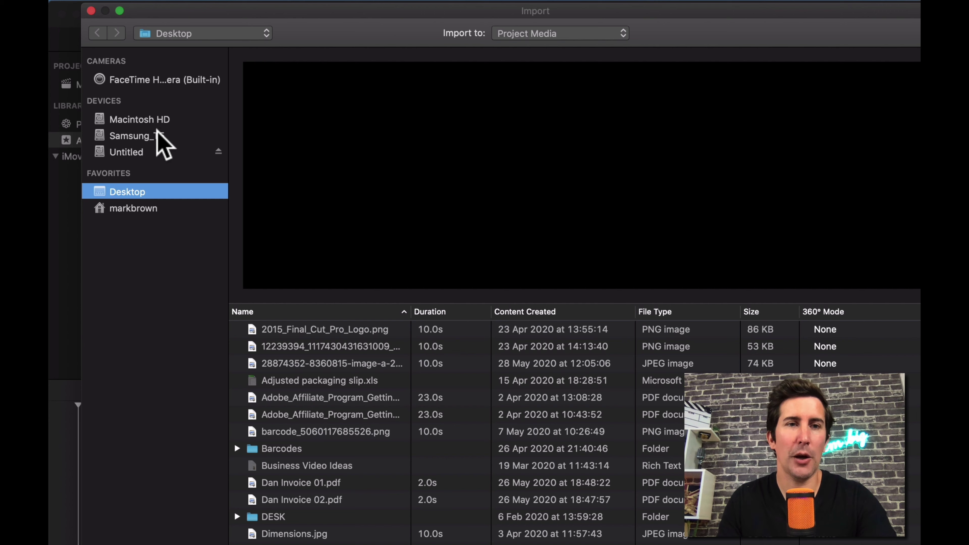
{"action": "left_click", "coordinate": [155, 119]}
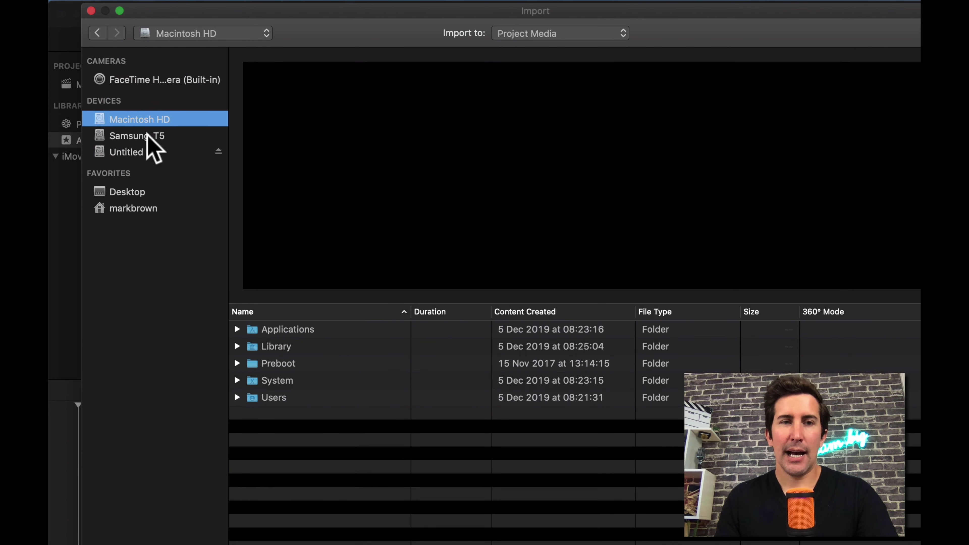
{"action": "left_click", "coordinate": [148, 135]}
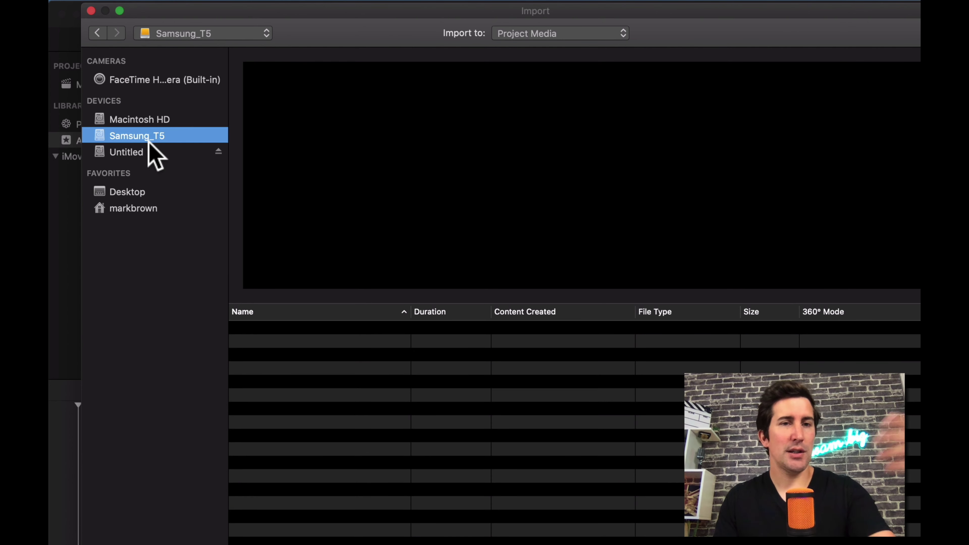
{"action": "left_click", "coordinate": [139, 151]}
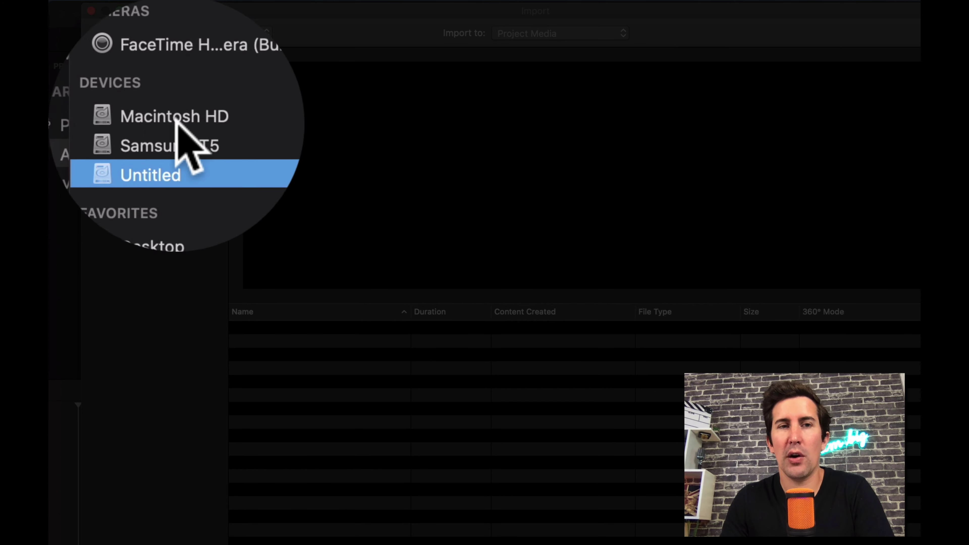
{"action": "left_click", "coordinate": [177, 135]}
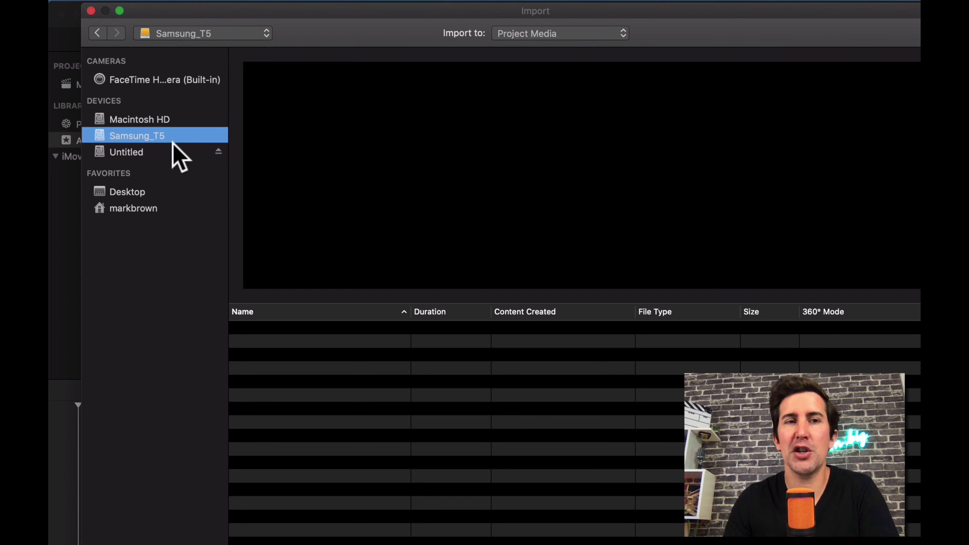
{"action": "left_click", "coordinate": [135, 152]}
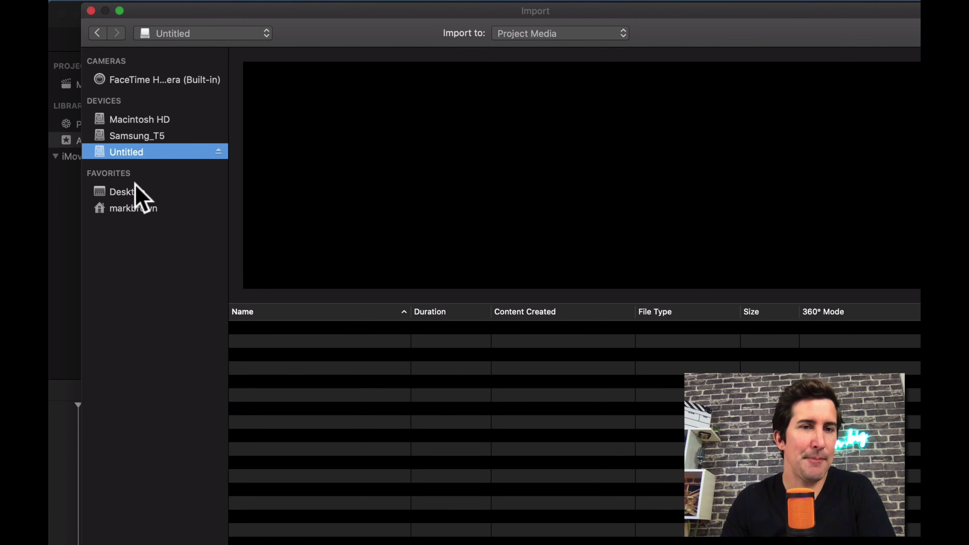
Browse to the Desktop in the import window and open the iPhone Clips folder.
{"action": "left_click", "coordinate": [164, 192]}
{"action": "scroll", "coordinate": [366, 439], "scroll_direction": "down", "scroll_amount": 10}
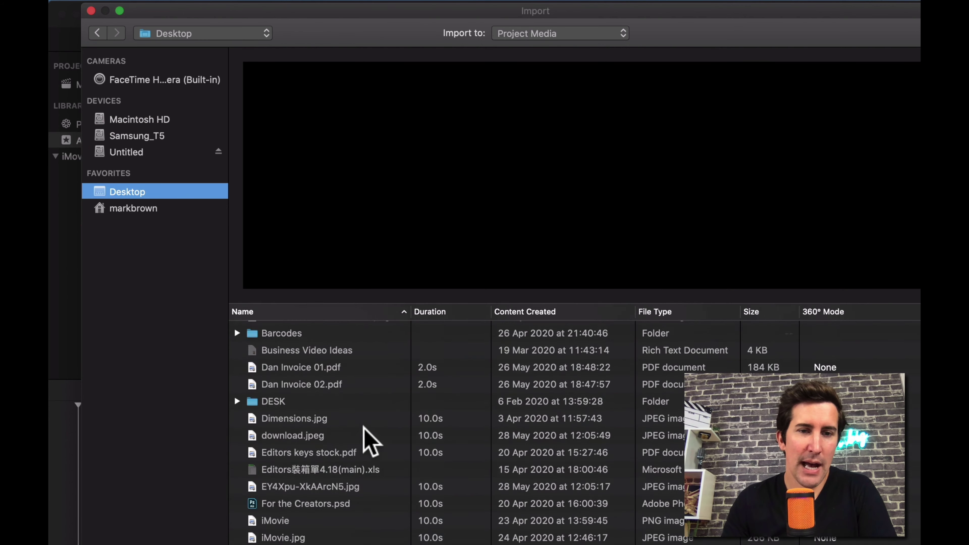
{"action": "left_click", "coordinate": [288, 396]}
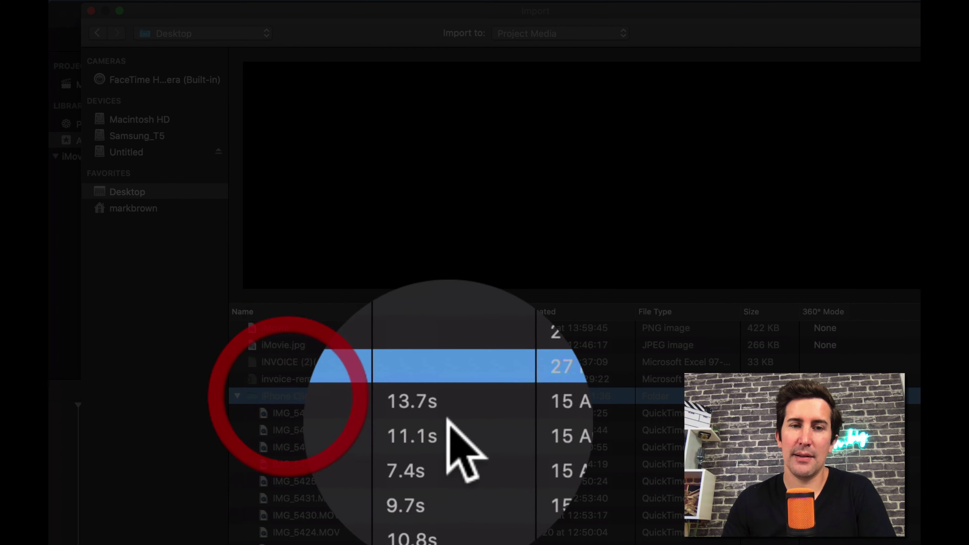
Preview several clips in the iPhone Clips folder, including IMG_5432.MOV, IMG_5433.MOV, IMG_5431.MOV and IMG_5426.MOV.
{"action": "scroll", "coordinate": [336, 416], "scroll_direction": "down", "scroll_amount": 1}
{"action": "left_click", "coordinate": [311, 420]}
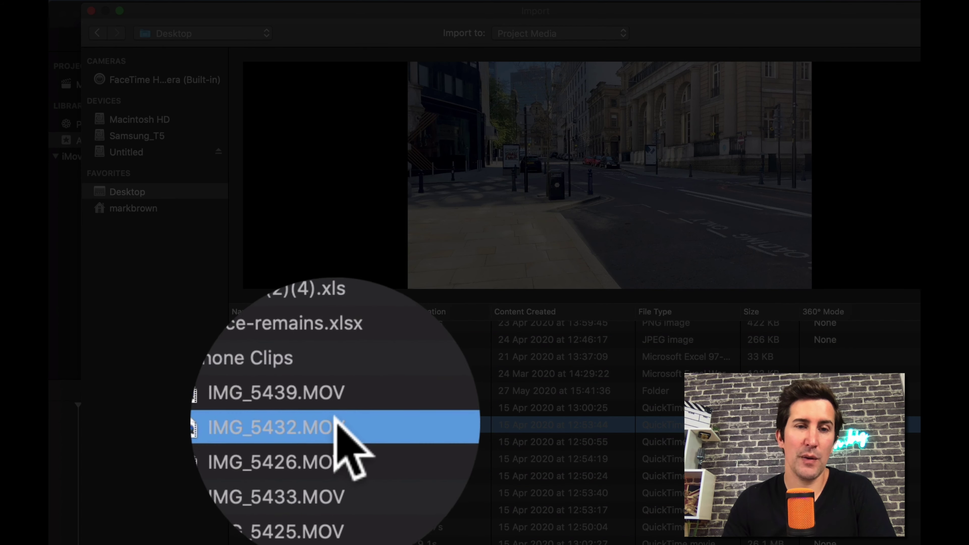
{"action": "left_click", "coordinate": [313, 407]}
{"action": "left_click", "coordinate": [321, 458]}
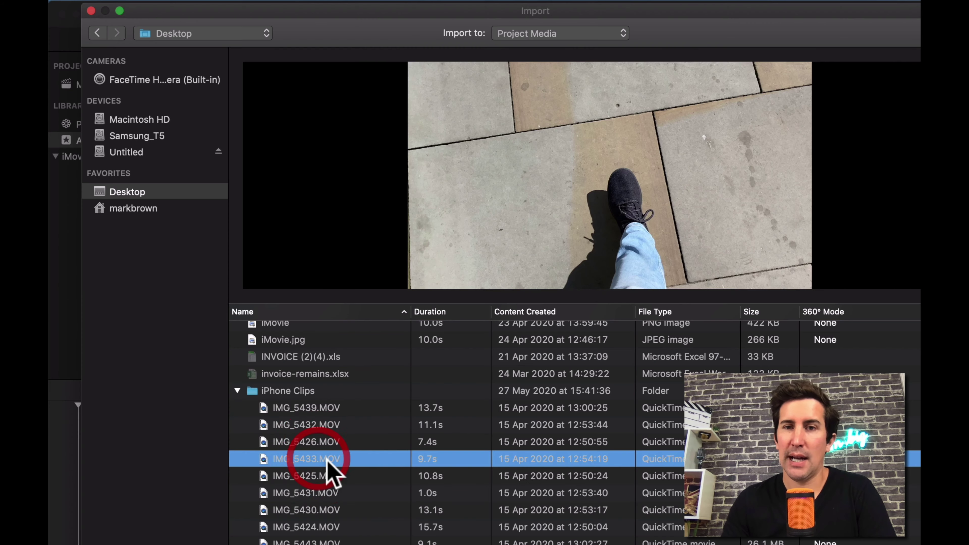
{"action": "left_click", "coordinate": [328, 475]}
{"action": "left_click", "coordinate": [320, 493]}
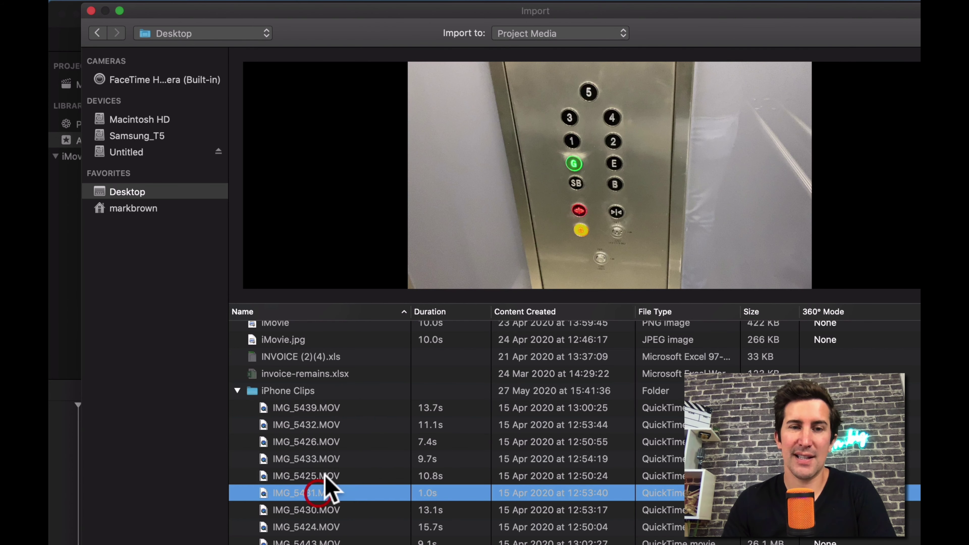
{"action": "left_click", "coordinate": [327, 443]}
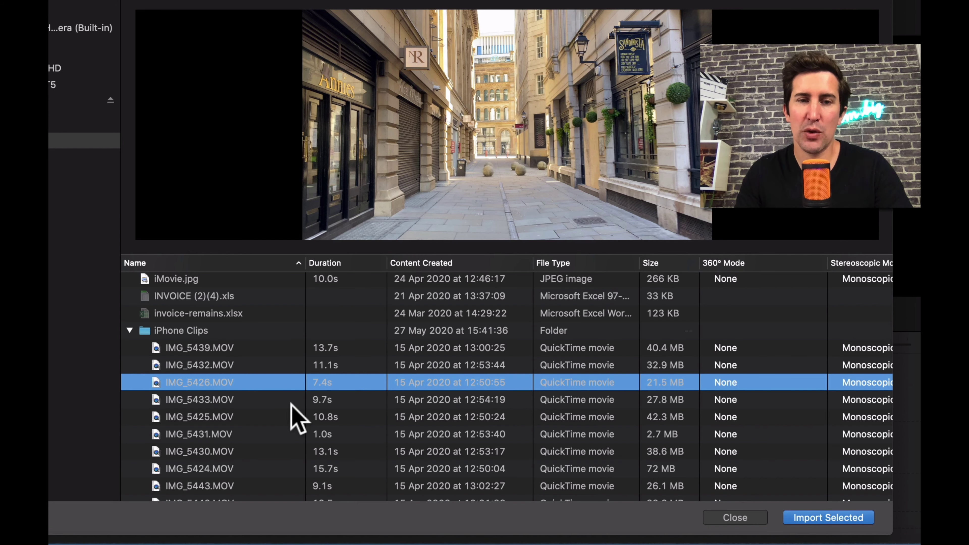
Select the range of clips from IMG_5439.MOV through IMG_5442.MOV in the iPhone Clips folder.
{"action": "scroll", "coordinate": [202, 381], "scroll_direction": "up", "scroll_amount": 1}
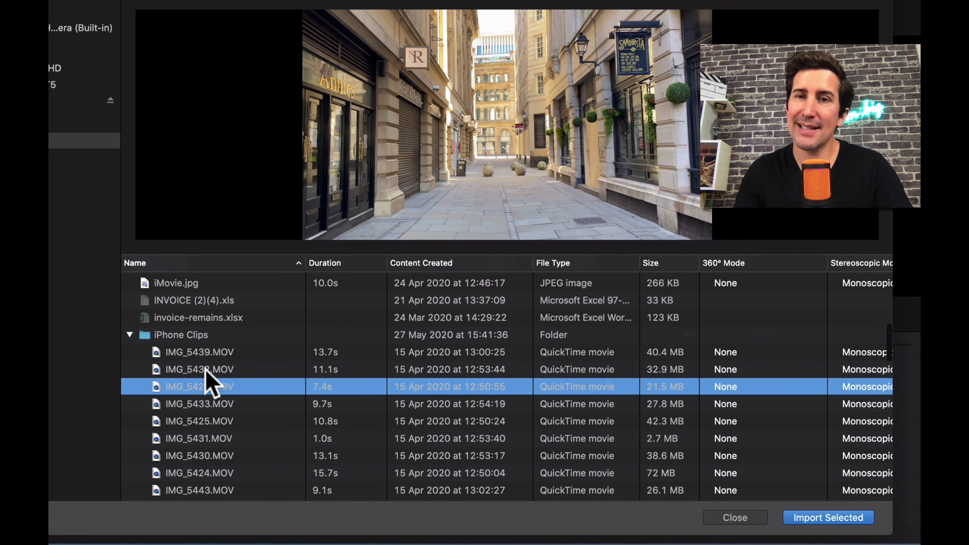
{"action": "scroll", "coordinate": [243, 396], "scroll_direction": "down", "scroll_amount": 3}
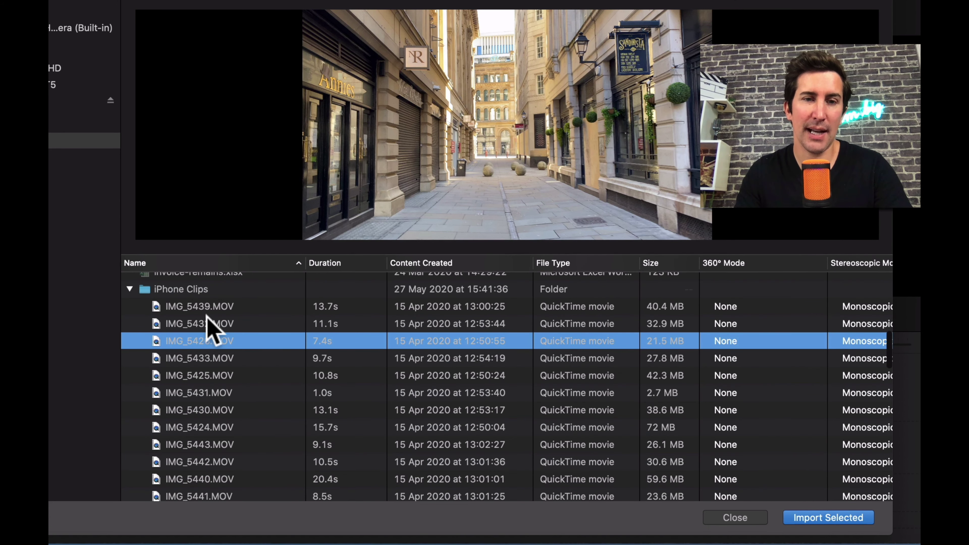
{"action": "left_click", "coordinate": [208, 306]}
{"action": "scroll", "coordinate": [237, 377], "scroll_direction": "up", "scroll_amount": 1}
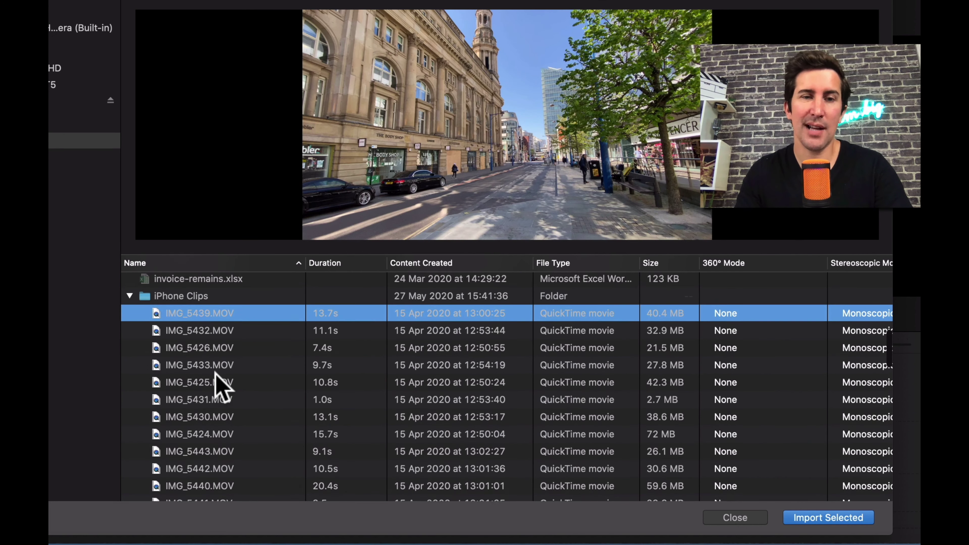
{"action": "left_click", "coordinate": [200, 397], "text": "shift"}
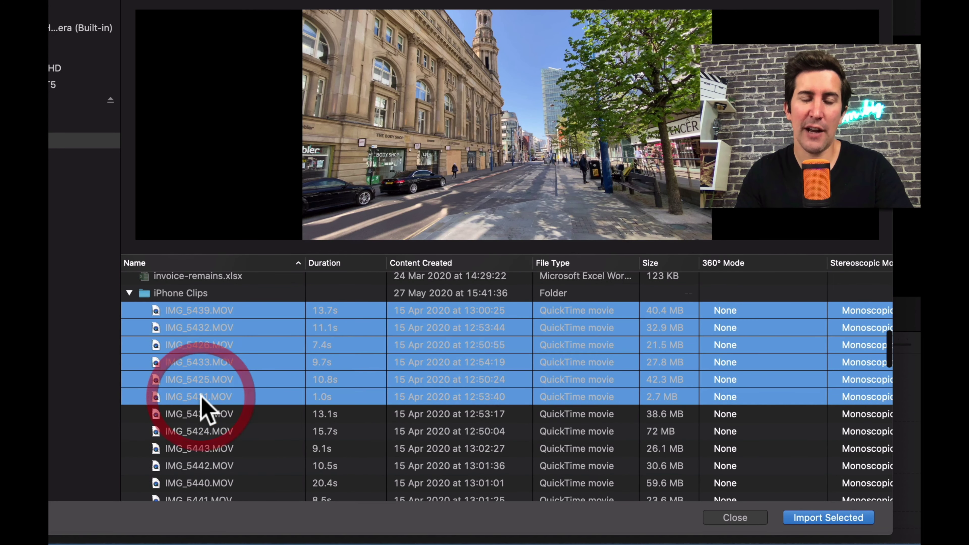
{"action": "left_click", "coordinate": [223, 462], "text": "shift"}
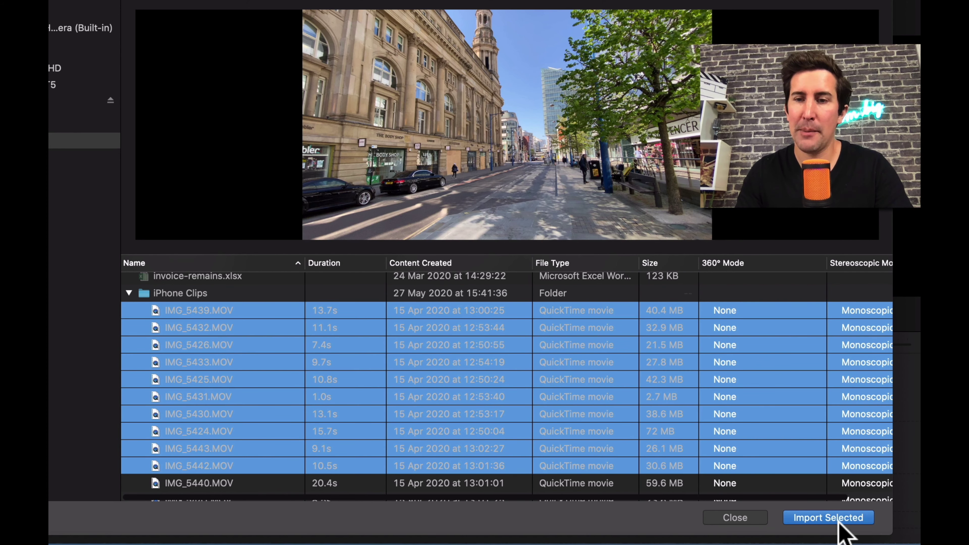
{"action": "left_click", "coordinate": [208, 346]}
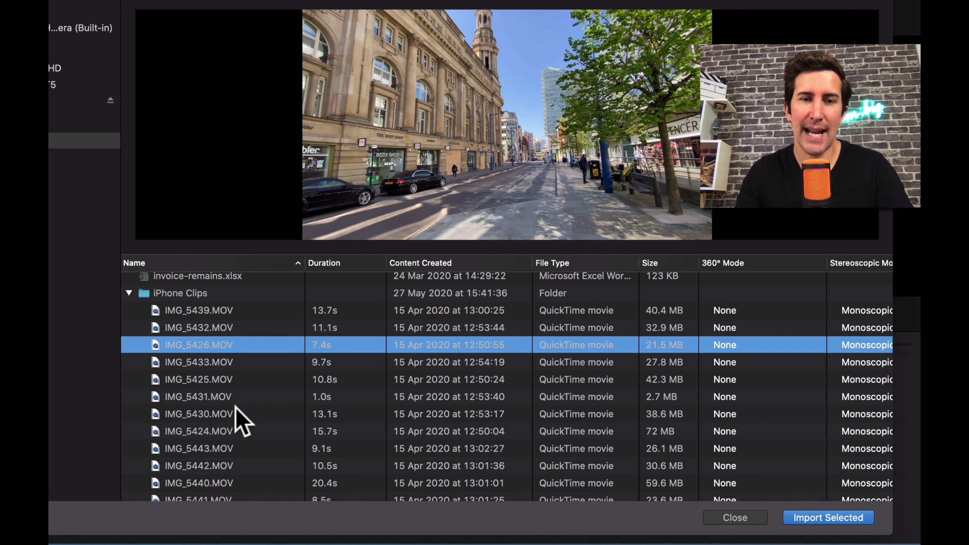
Import the consecutive clips from IMG_5439.MOV through IMG_5430.MOV into the project media.
{"action": "left_click", "coordinate": [221, 311]}
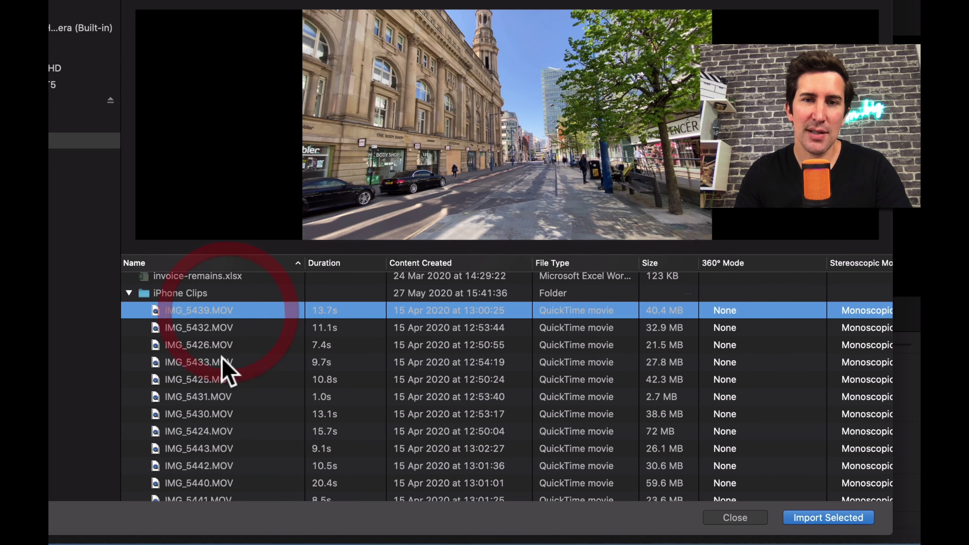
{"action": "left_click", "coordinate": [219, 380], "text": "shift"}
{"action": "left_click", "coordinate": [217, 414], "text": "shift"}
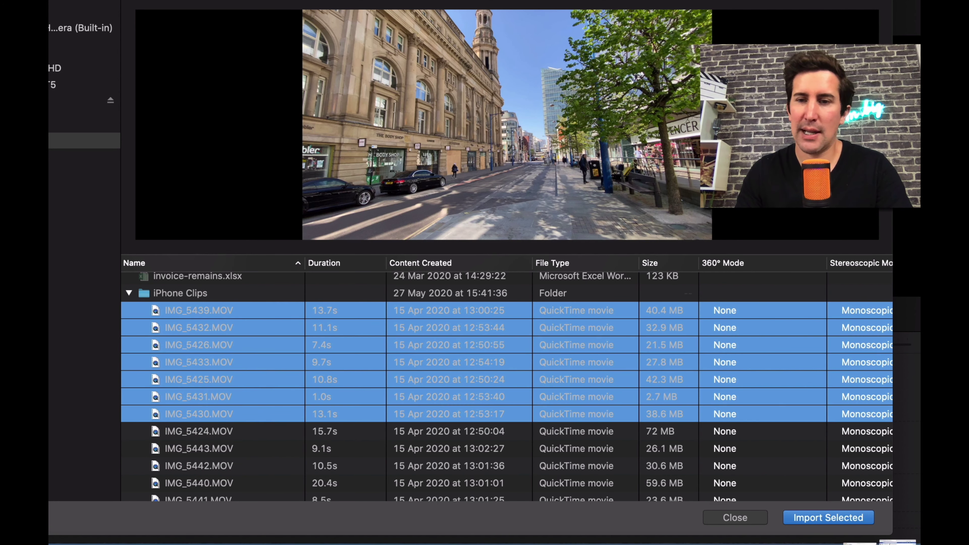
{"action": "left_click", "coordinate": [807, 516]}
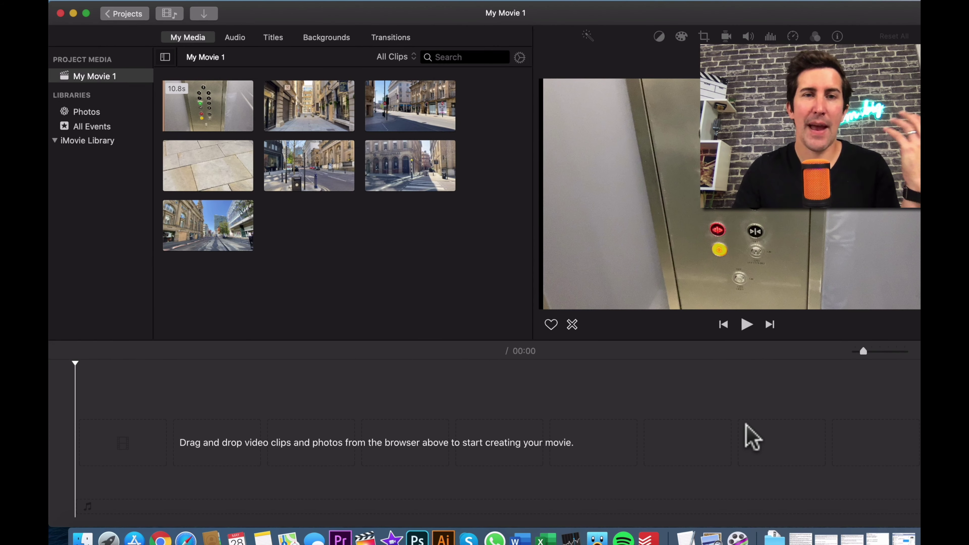
{"action": "left_click", "coordinate": [660, 351]}
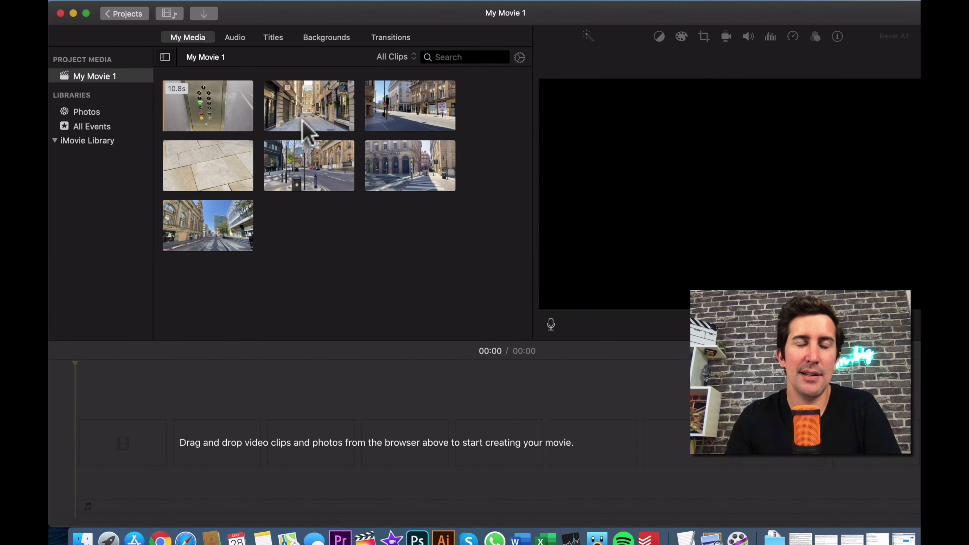
{"action": "left_click", "coordinate": [309, 125]}
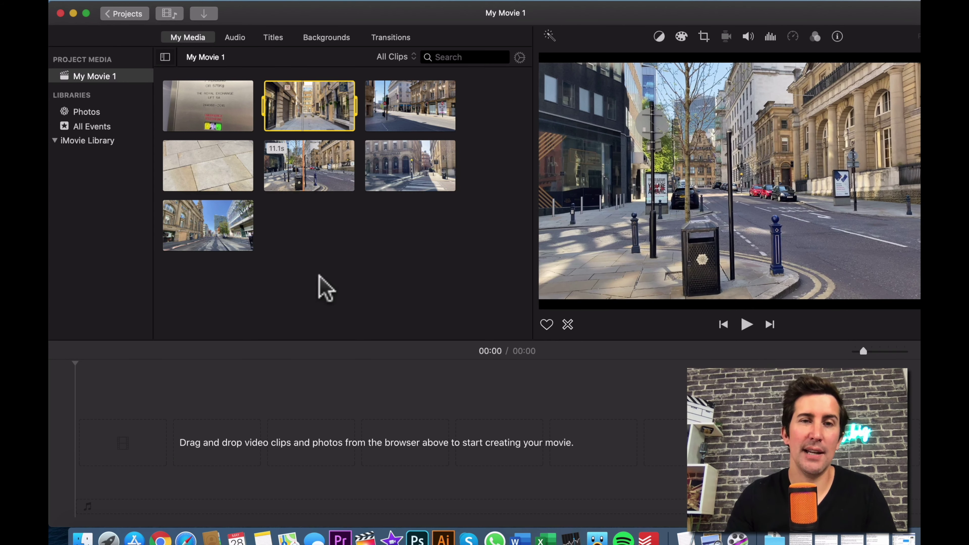
{"action": "left_click", "coordinate": [311, 277]}
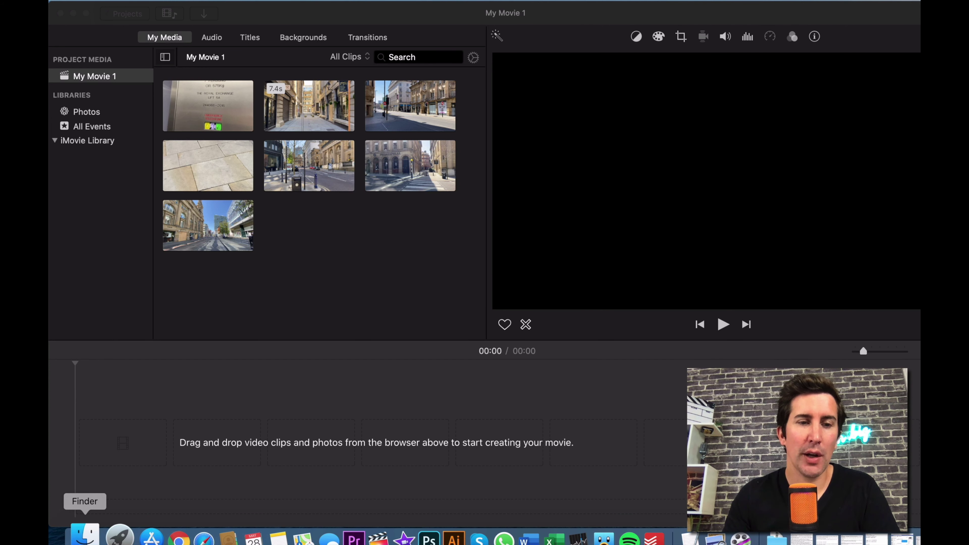
Switch to Finder, open the iPhone Clips folder on the Desktop and move its window clear of the media browser.
{"action": "left_click", "coordinate": [85, 536]}
{"action": "left_click", "coordinate": [560, 277]}
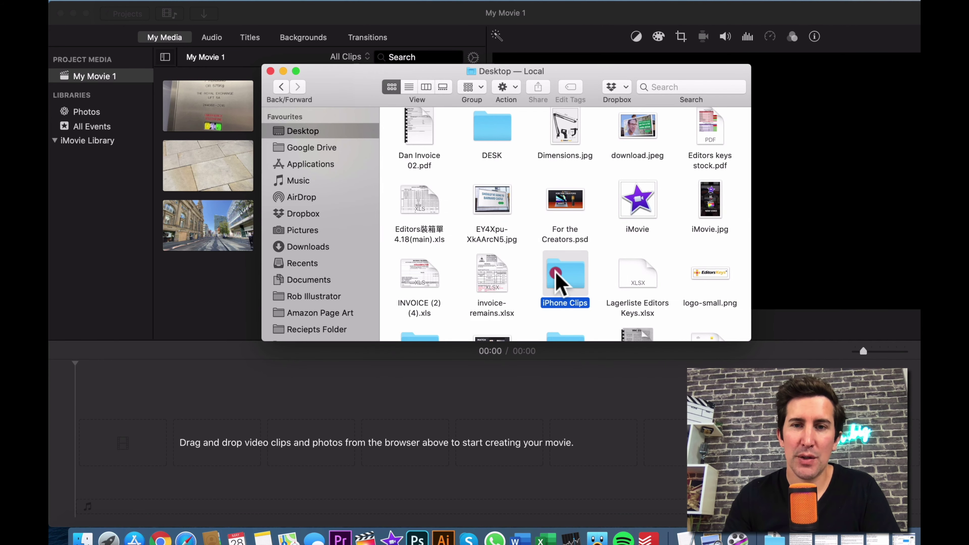
{"action": "double_click", "coordinate": [560, 277]}
{"action": "left_click_drag", "start_coordinate": [359, 85], "coordinate": [504, 145]}
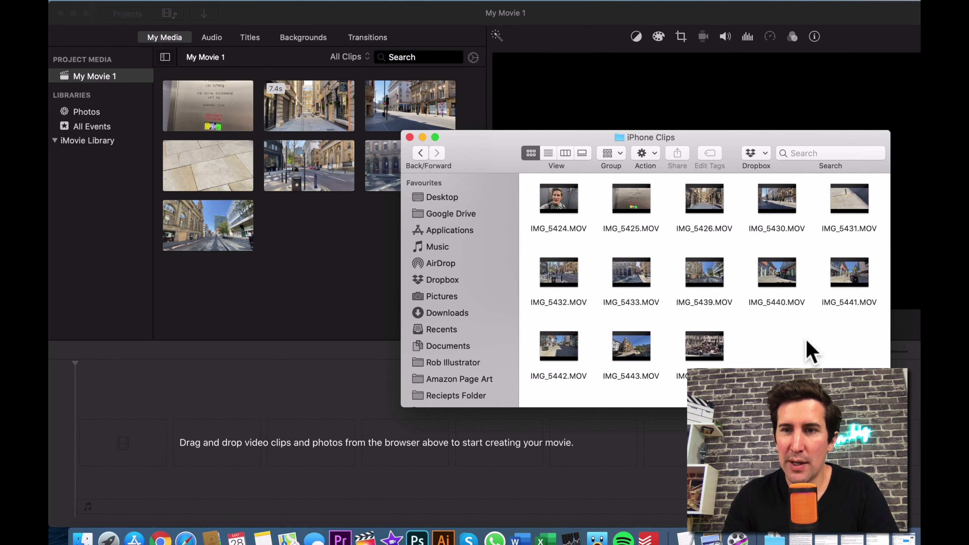
Add IMG_5440.MOV and IMG_5441.MOV from the Finder folder to the My Movie 1 media and clear the clip selection.
{"action": "left_click_drag", "start_coordinate": [860, 323], "coordinate": [759, 267]}
{"action": "left_click_drag", "start_coordinate": [849, 272], "coordinate": [297, 271]}
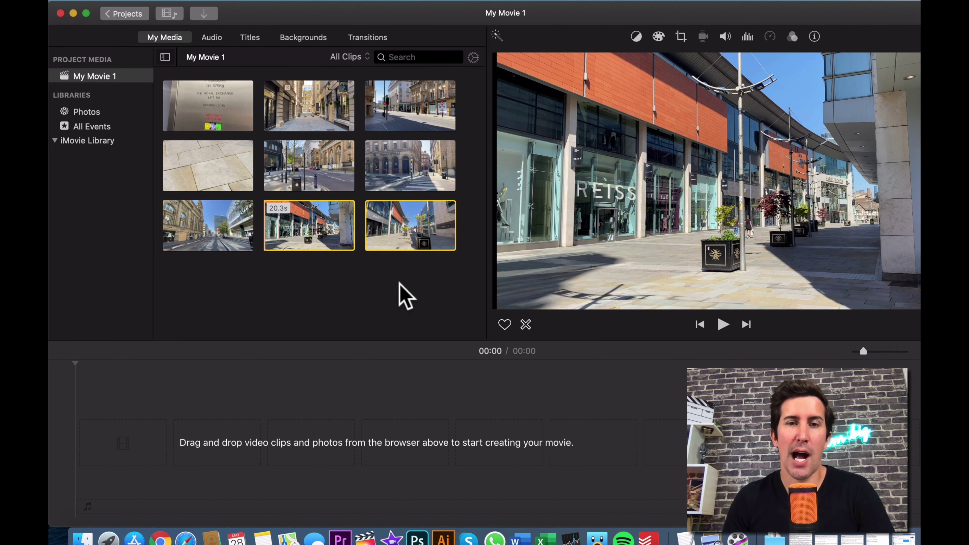
{"action": "left_click", "coordinate": [398, 285]}
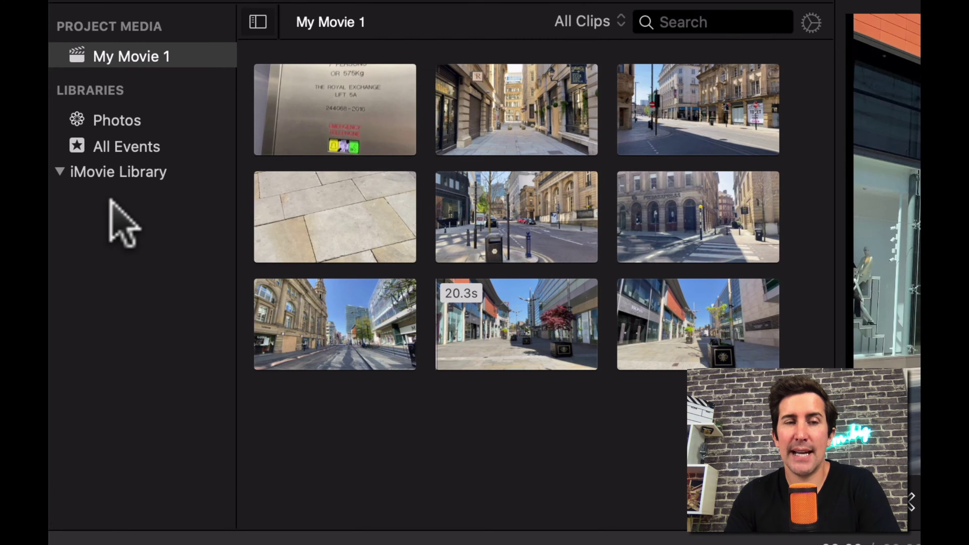
{"action": "right_click", "coordinate": [85, 156]}
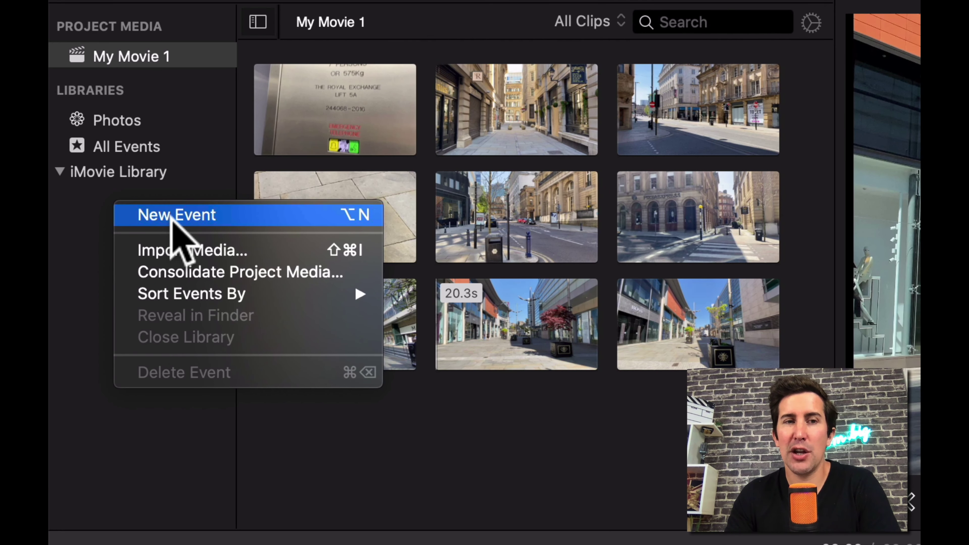
{"action": "left_click", "coordinate": [64, 223]}
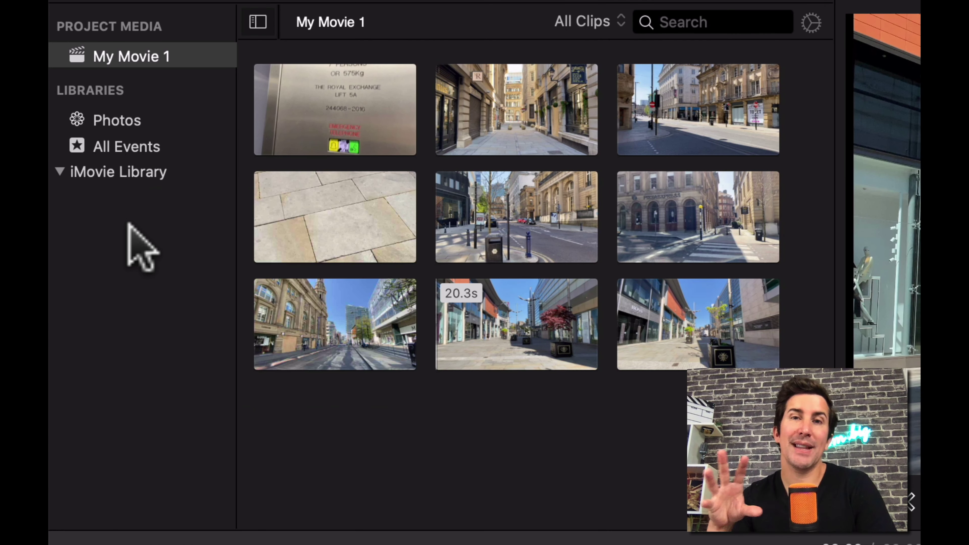